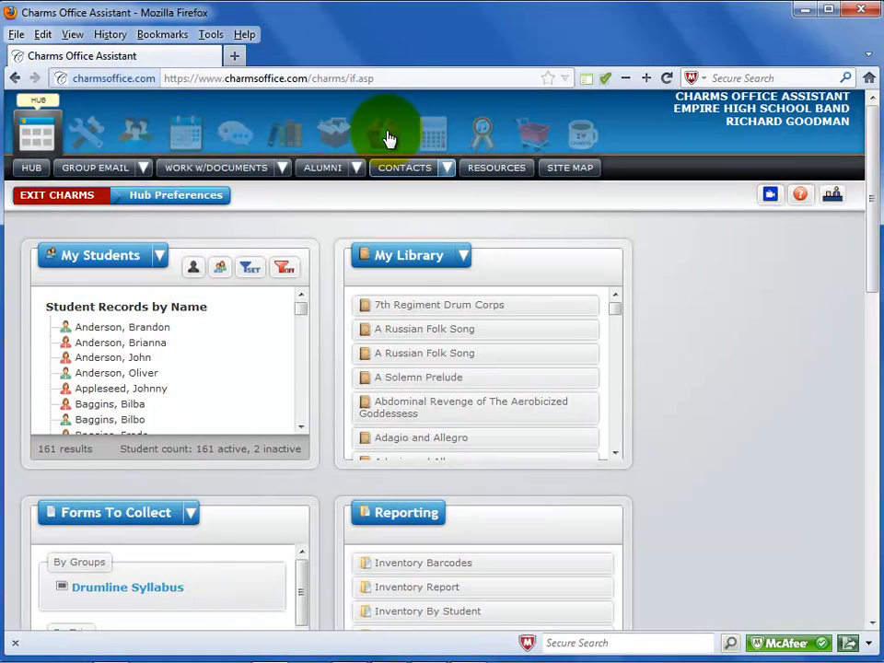
Step: Go to the student uniform sizes import page and download the CharmsStudentUniformSizes.xls template, saving the file
{"action": "left_click", "coordinate": [387, 136]}
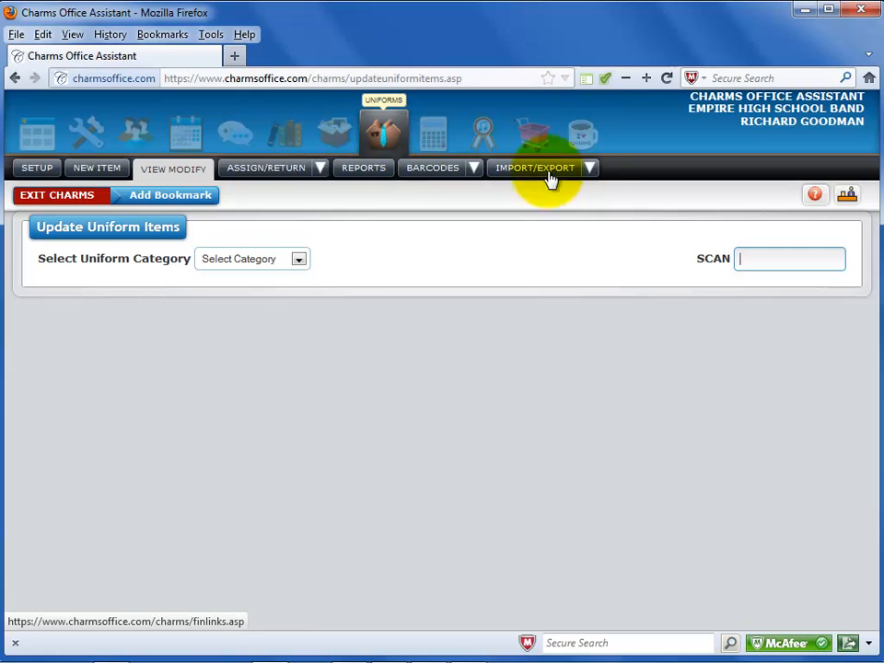
{"action": "left_click", "coordinate": [587, 169]}
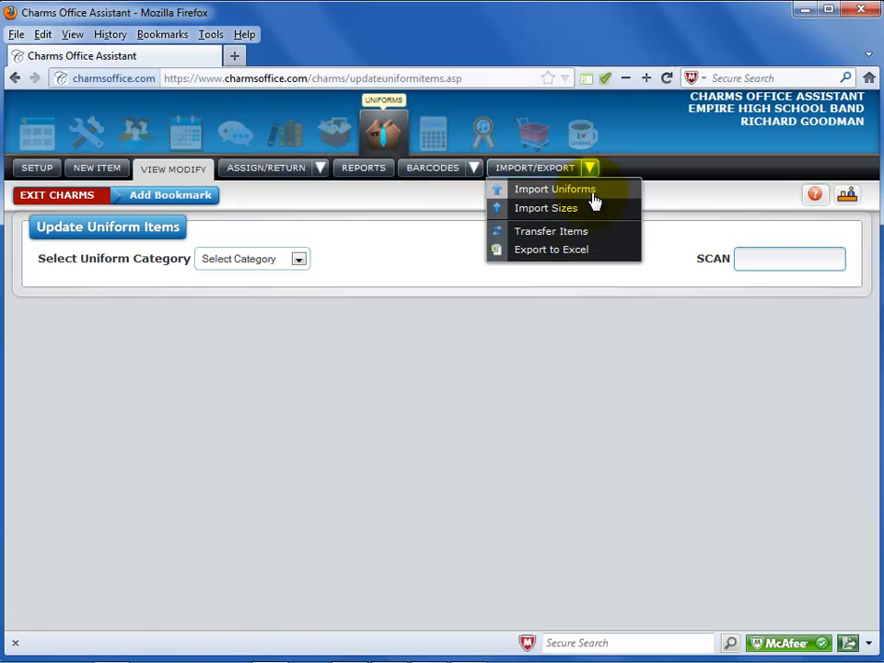
{"action": "left_click", "coordinate": [592, 212]}
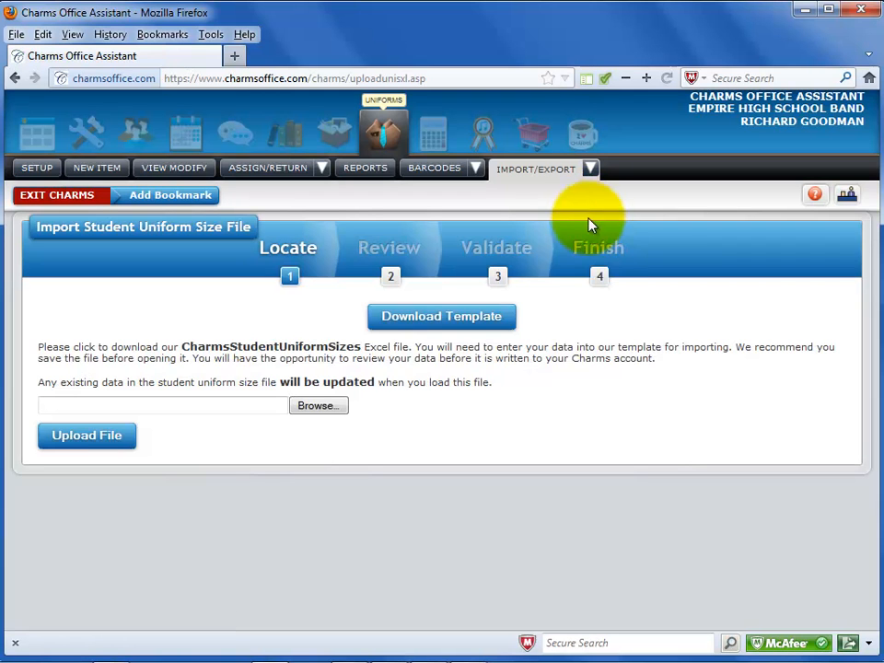
{"action": "left_click", "coordinate": [437, 317]}
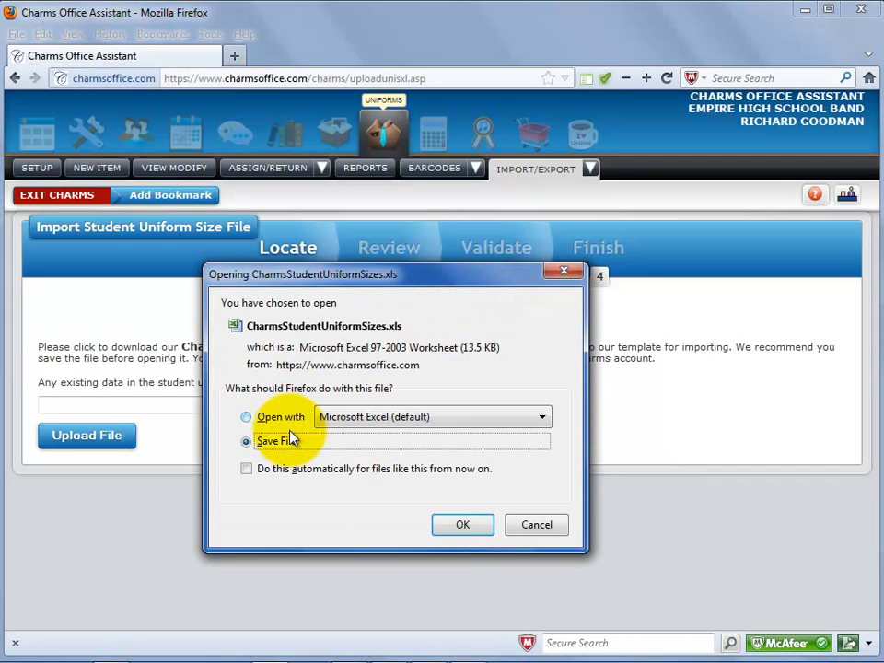
{"action": "left_click", "coordinate": [467, 531]}
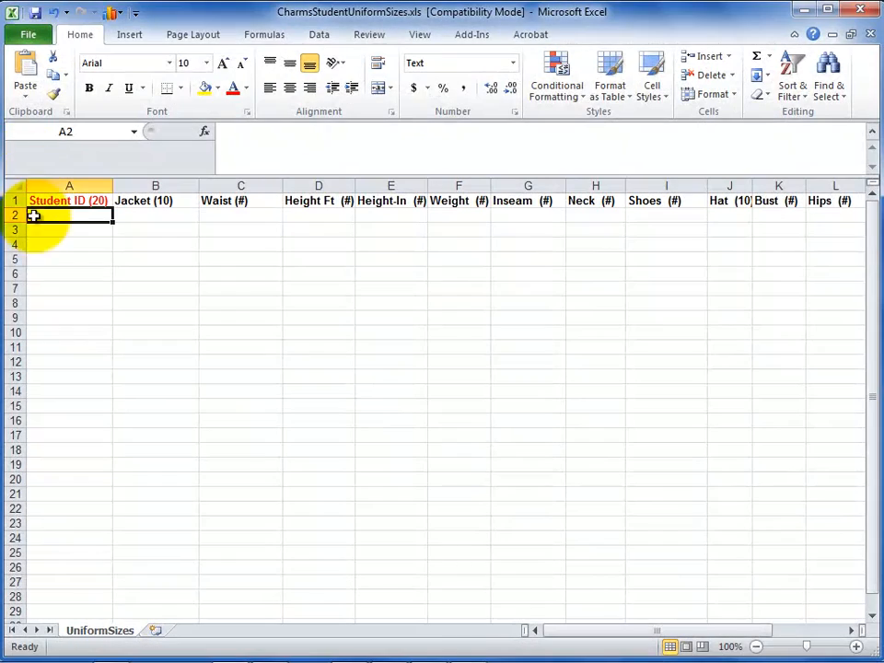
Step: Examine the template's Student ID, Jacket, Height Ft and Hat column headers and their format notes
{"action": "left_click", "coordinate": [85, 200]}
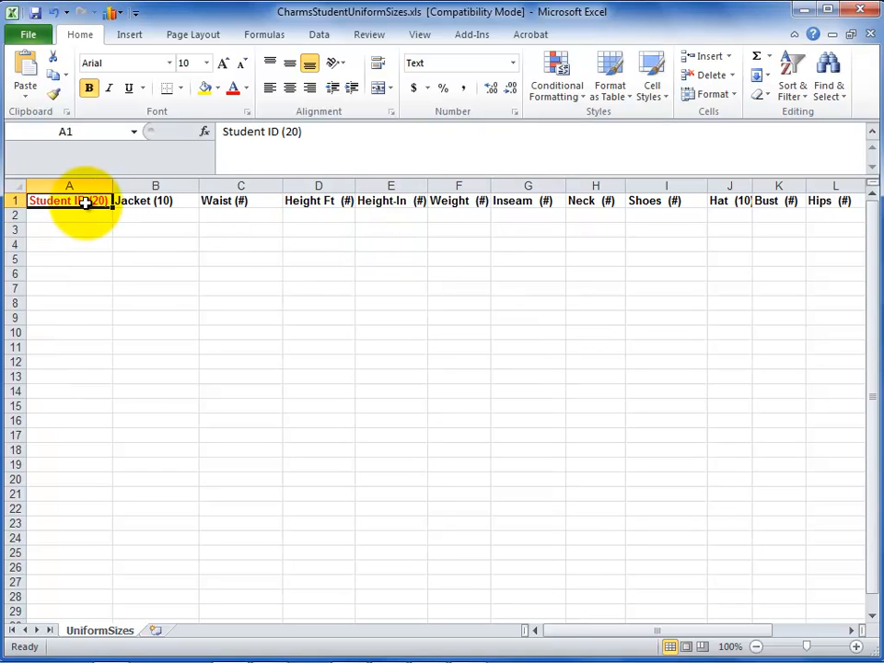
{"action": "left_click", "coordinate": [141, 200]}
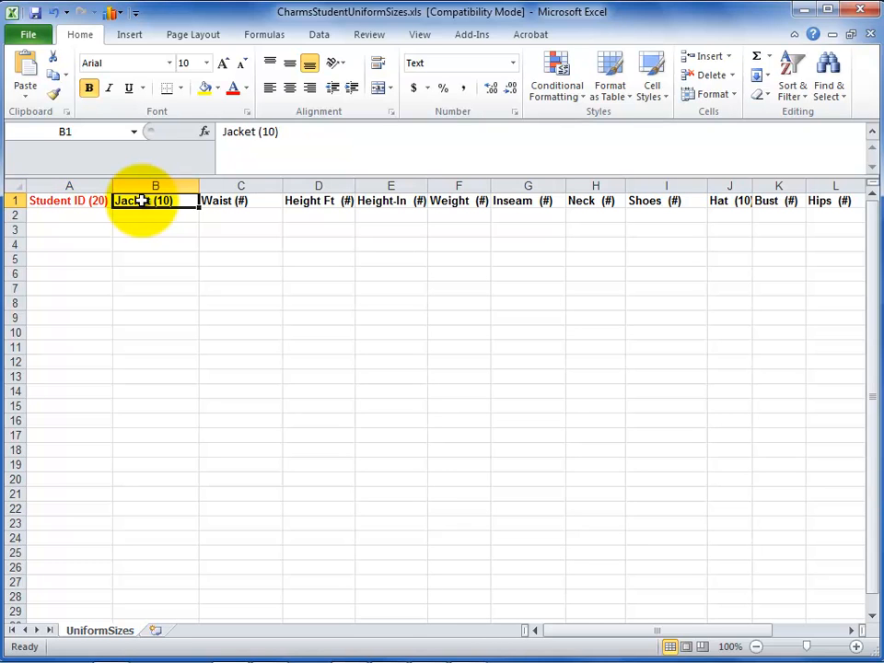
{"action": "left_click", "coordinate": [326, 200]}
{"action": "left_click", "coordinate": [719, 201]}
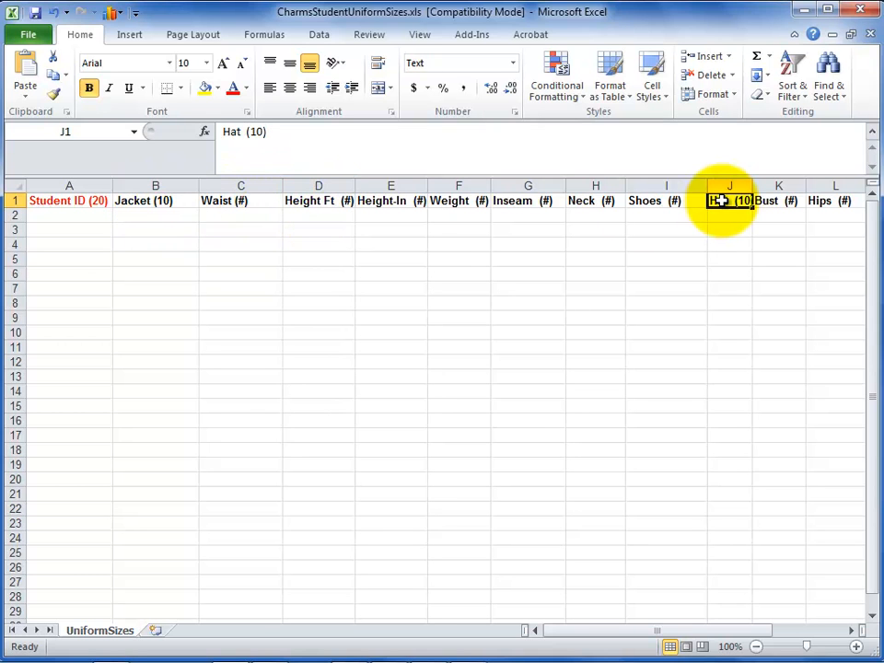
Step: Fill the first data row with a sample student's ID number, jacket size Med and waist 30
{"action": "left_click", "coordinate": [67, 217]}
{"action": "type", "text": "1"}
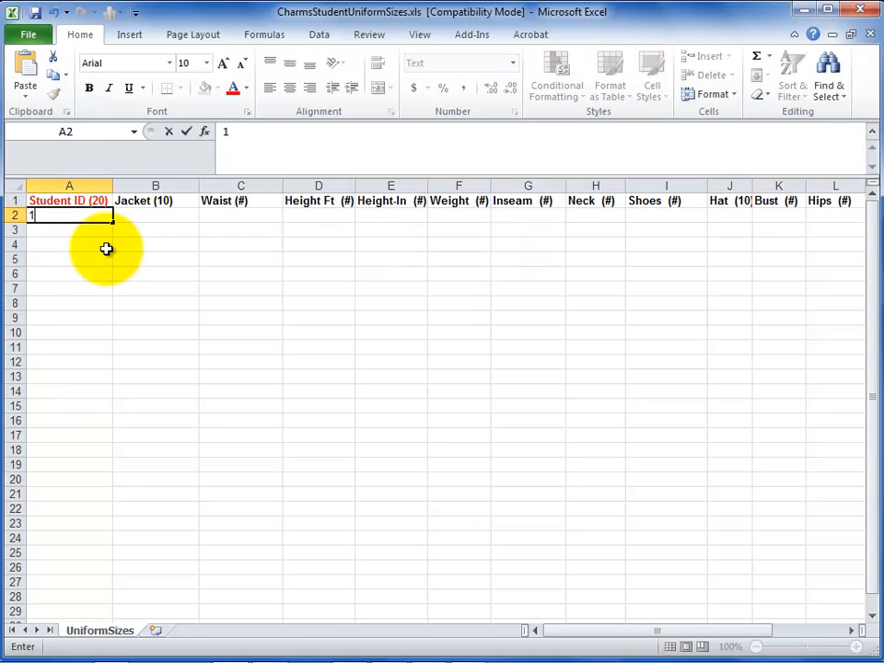
{"action": "type", "text": "34477"}
{"action": "key", "text": "Tab"}
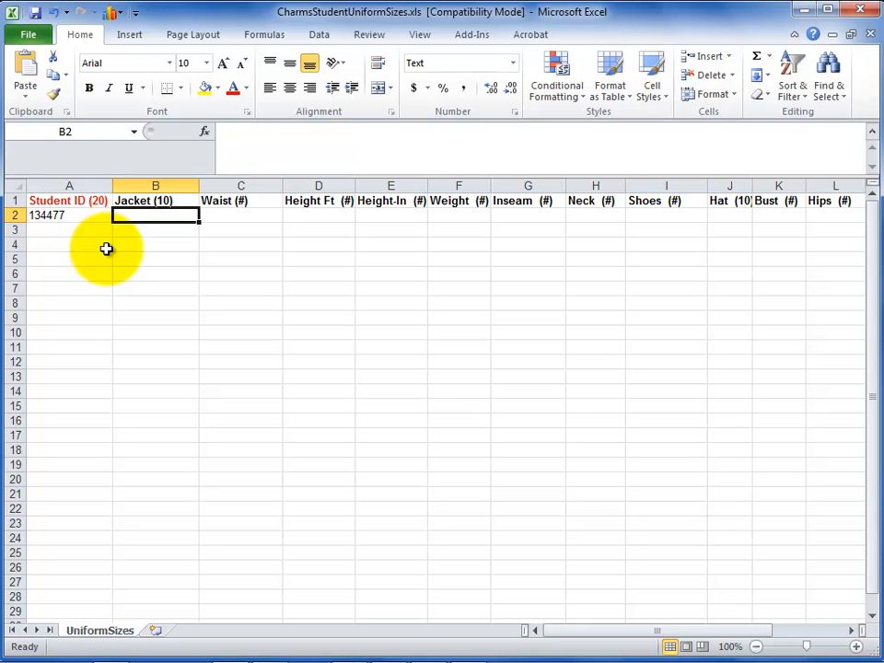
{"action": "type", "text": "Med"}
{"action": "key", "text": "Tab"}
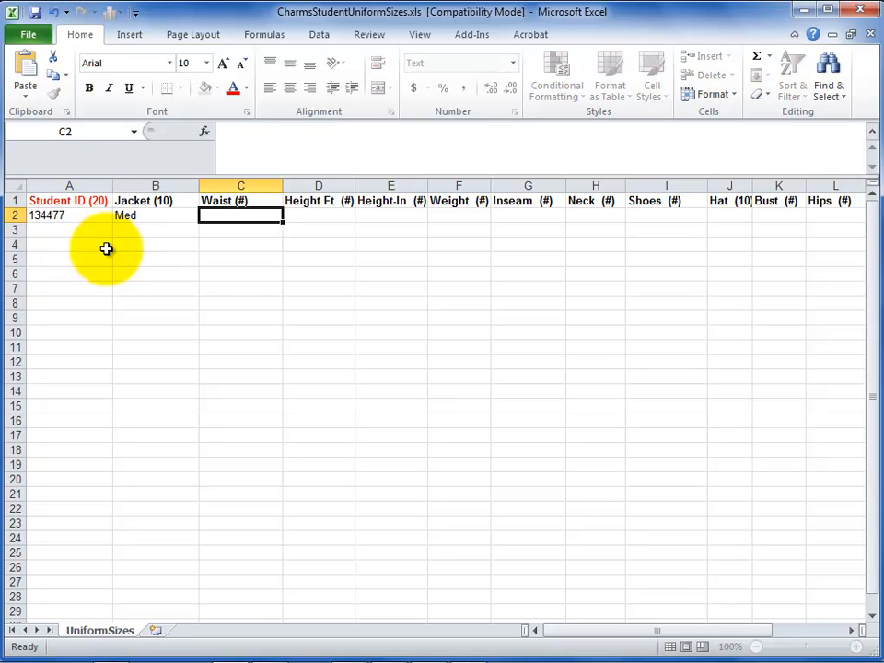
{"action": "type", "text": "30"}
{"action": "key", "text": "Tab"}
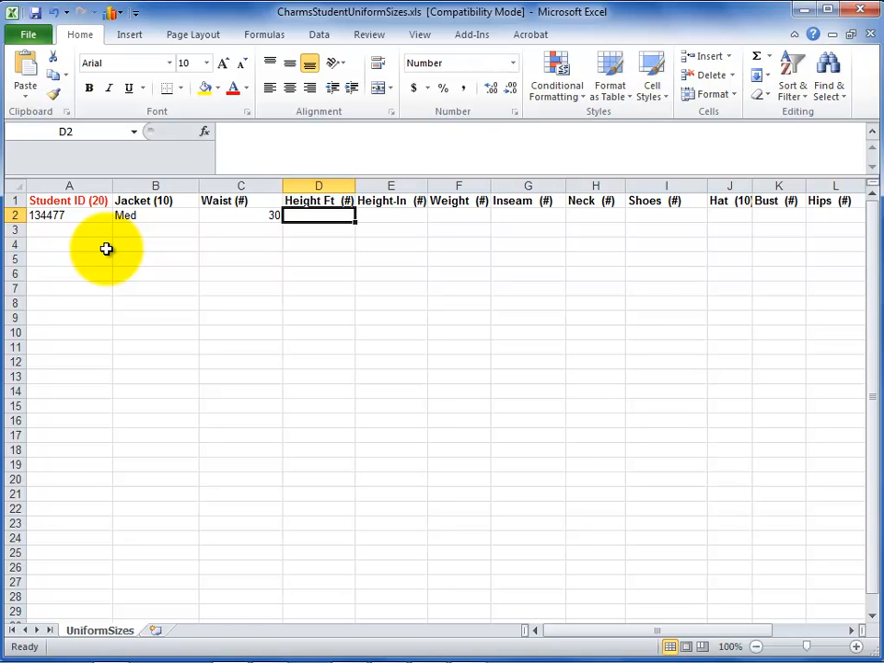
Step: Add a height of 5 ft 4 in and a weight of 130 to the sample student's row
{"action": "type", "text": "5"}
{"action": "key", "text": "Tab"}
{"action": "type", "text": "4"}
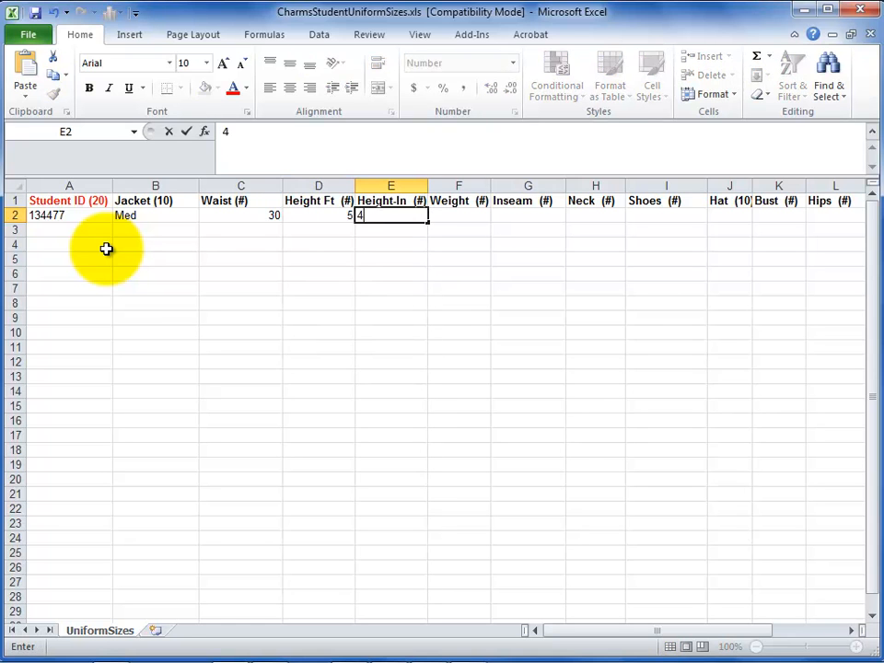
{"action": "key", "text": "Tab"}
{"action": "type", "text": "130"}
{"action": "key", "text": "Tab"}
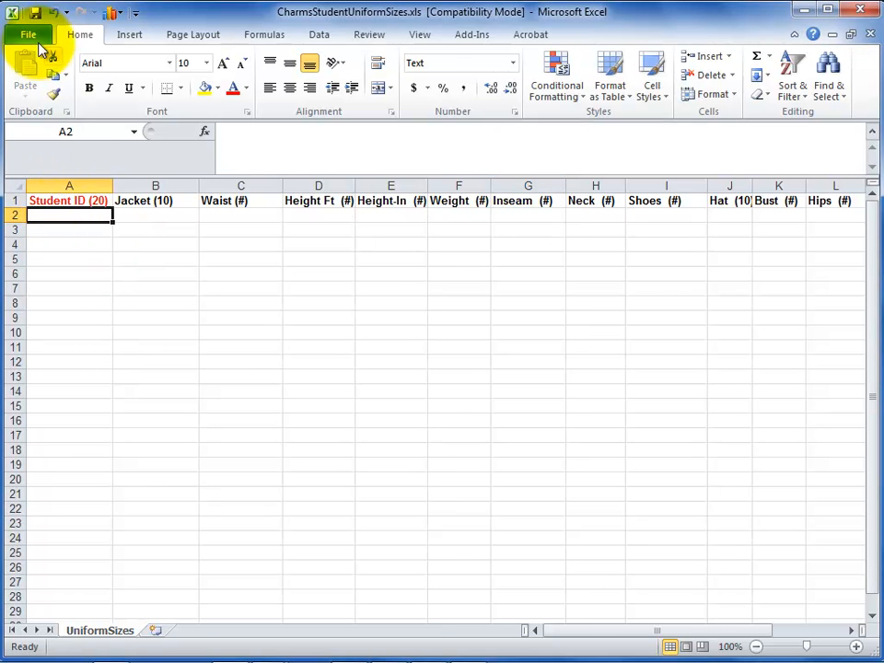
Step: Open the SampleUniformSizes.xls workbook and show it side by side with the CharmsStudentUniformSizes.xls template
{"action": "left_click", "coordinate": [29, 34]}
{"action": "left_click", "coordinate": [40, 107]}
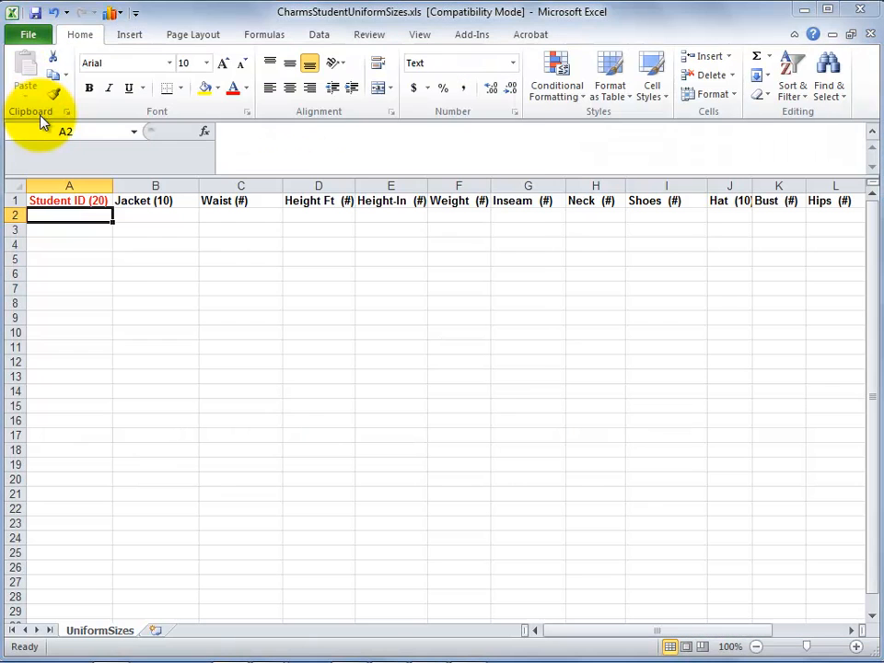
{"action": "double_click", "coordinate": [241, 274]}
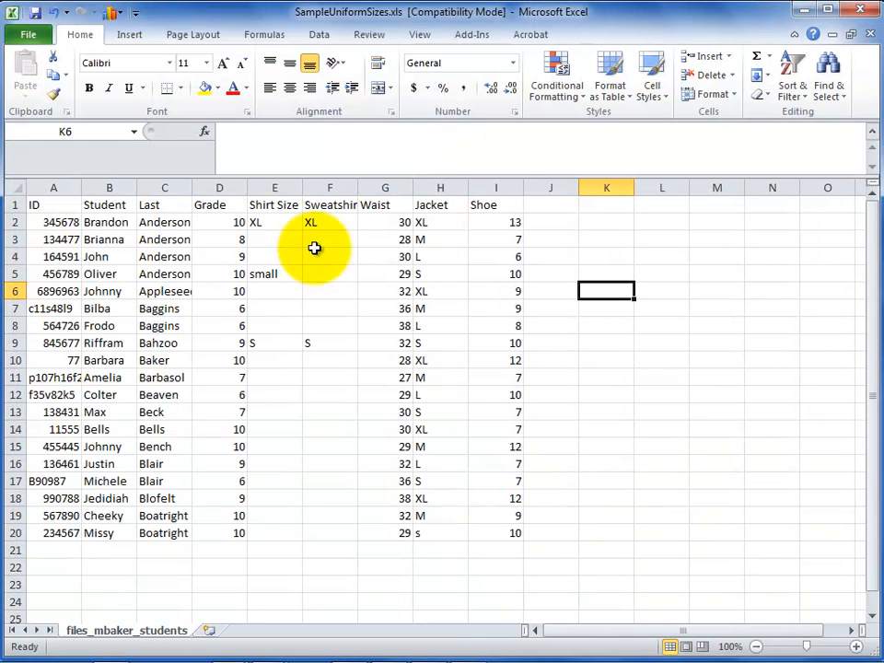
{"action": "left_click", "coordinate": [419, 35]}
{"action": "left_click", "coordinate": [630, 56]}
{"action": "left_click", "coordinate": [216, 339]}
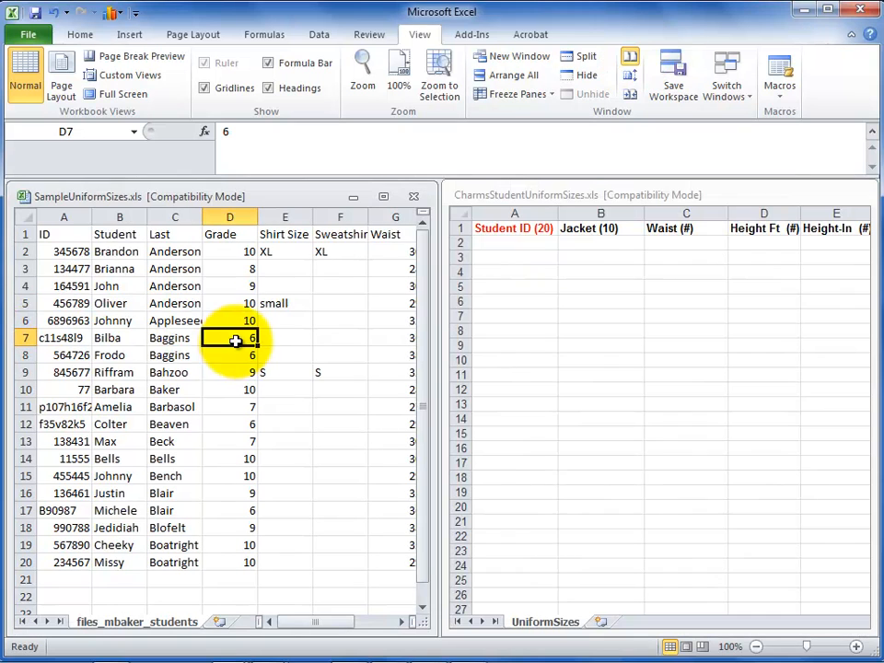
Step: Copy all student IDs from the sample workbook into the template's Student ID column, starting at A2
{"action": "left_click", "coordinate": [73, 269]}
{"action": "left_click_drag", "start_coordinate": [66, 251], "coordinate": [71, 562]}
{"action": "key", "text": "ctrl+c"}
{"action": "left_click", "coordinate": [509, 243]}
{"action": "left_click", "coordinate": [509, 243]}
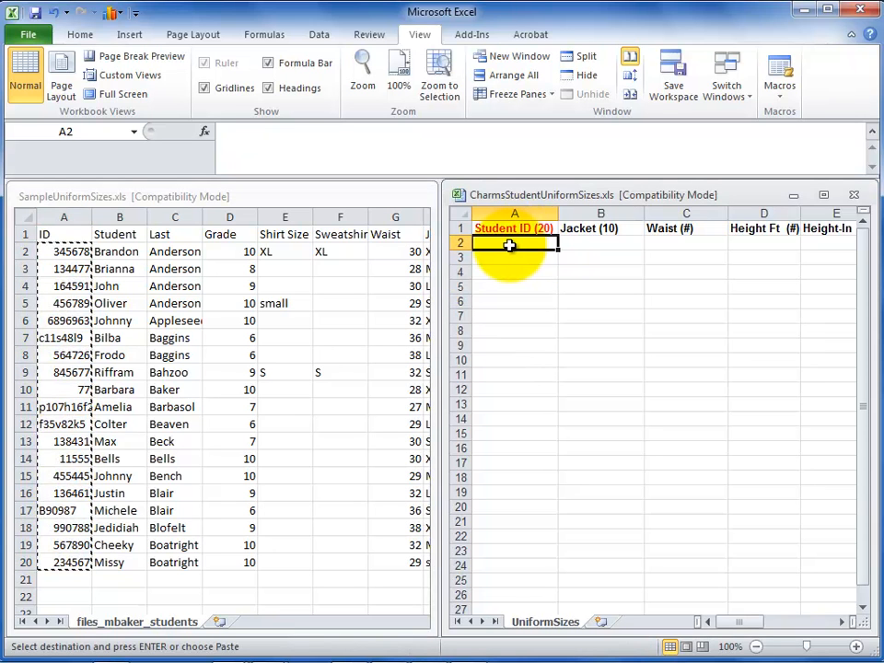
{"action": "key", "text": "ctrl+v"}
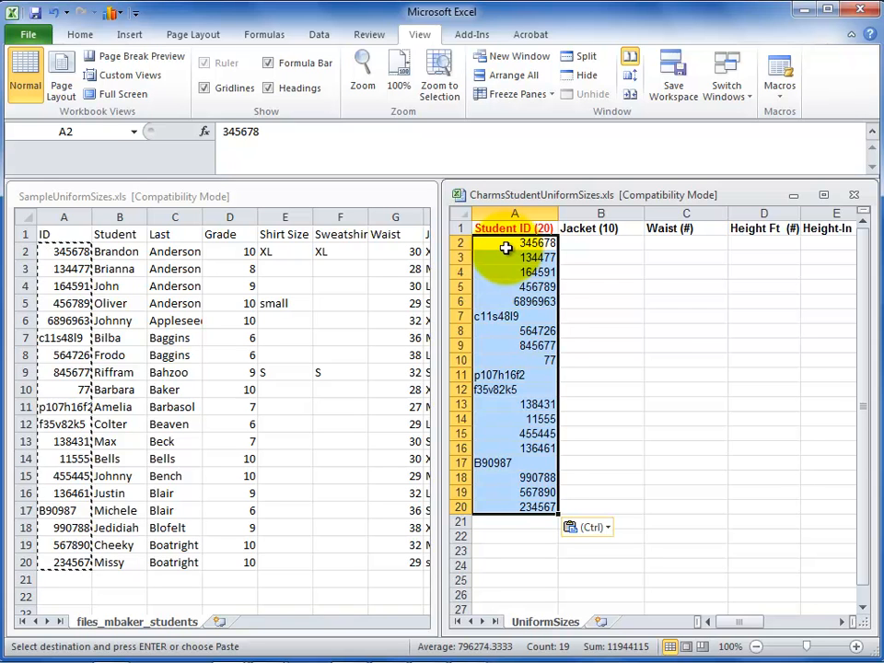
Step: Copy the Waist values G2:G20 from the sample workbook into the template's Waist column, starting at C2
{"action": "left_click", "coordinate": [285, 284]}
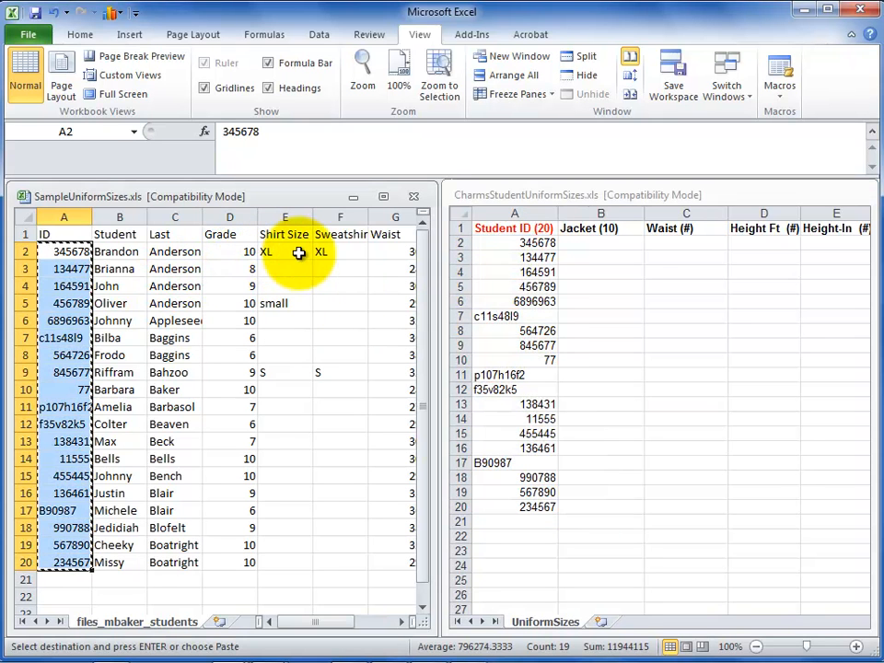
{"action": "left_click", "coordinate": [322, 622]}
{"action": "left_click_drag", "start_coordinate": [321, 622], "coordinate": [335, 612]}
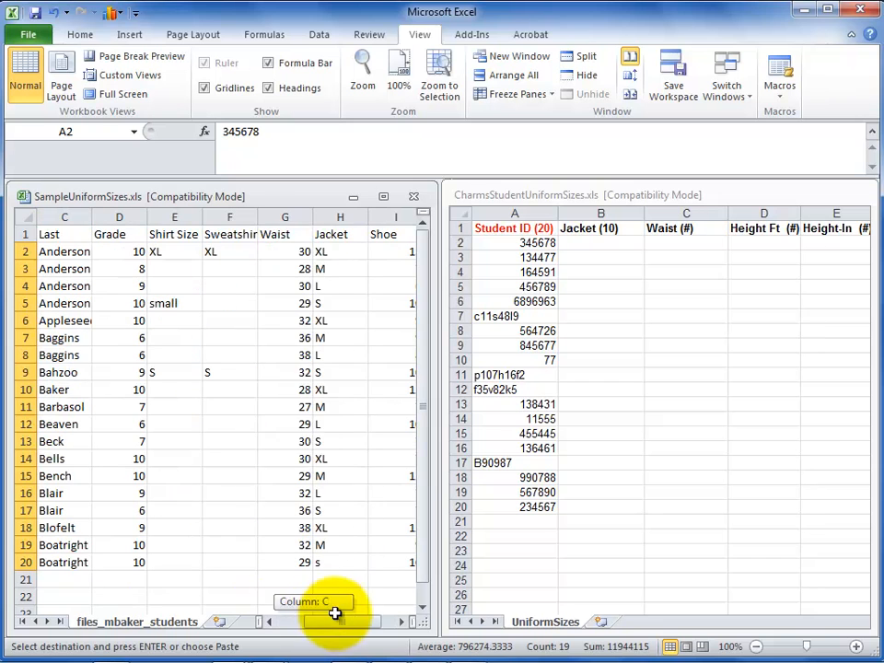
{"action": "left_click_drag", "start_coordinate": [305, 248], "coordinate": [297, 564]}
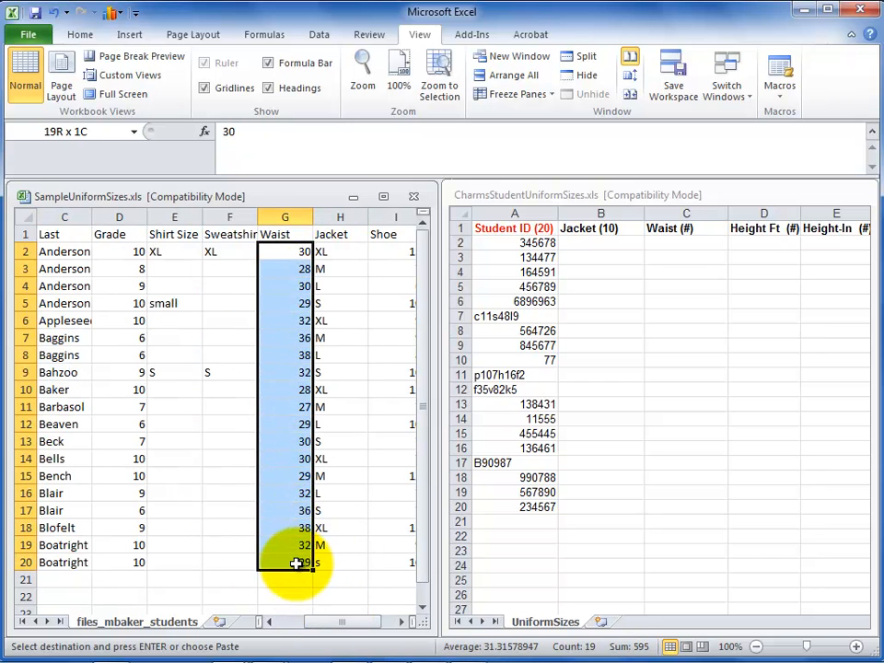
{"action": "key", "text": "ctrl+c"}
{"action": "left_click", "coordinate": [681, 240]}
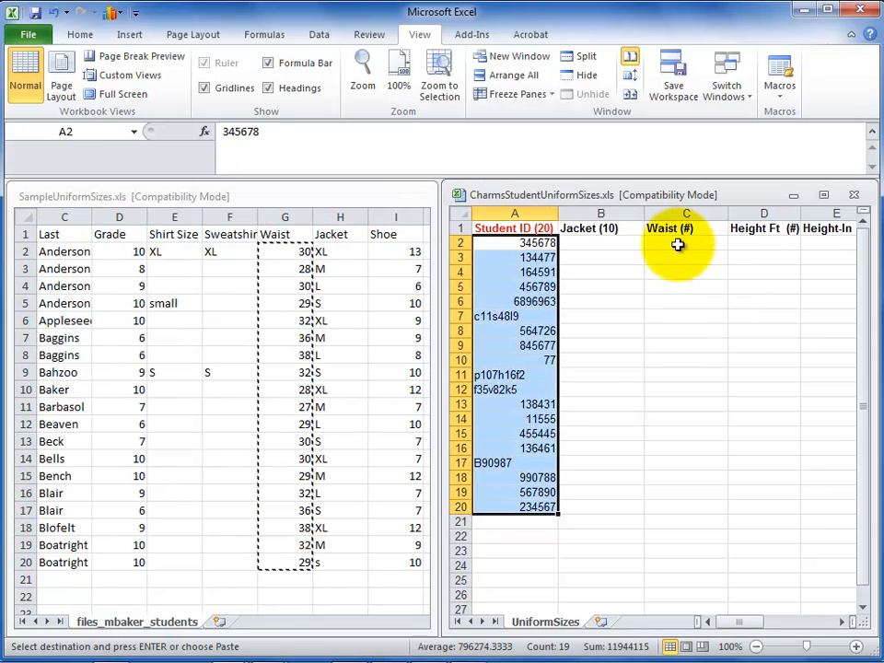
{"action": "left_click", "coordinate": [683, 242]}
{"action": "key", "text": "ctrl+v"}
Step: Copy the Jacket sizes H2:H20 from the sample workbook into the template's Jacket column, starting at B2
{"action": "left_click", "coordinate": [355, 257]}
{"action": "left_click_drag", "start_coordinate": [355, 257], "coordinate": [335, 558]}
{"action": "key", "text": "ctrl+c"}
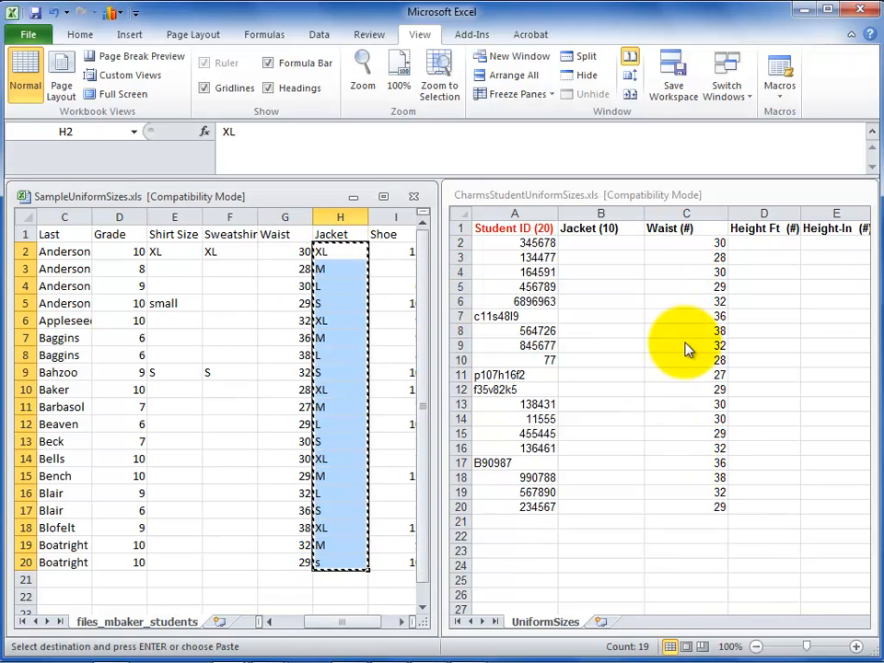
{"action": "left_click", "coordinate": [635, 247]}
{"action": "key", "text": "ctrl+v"}
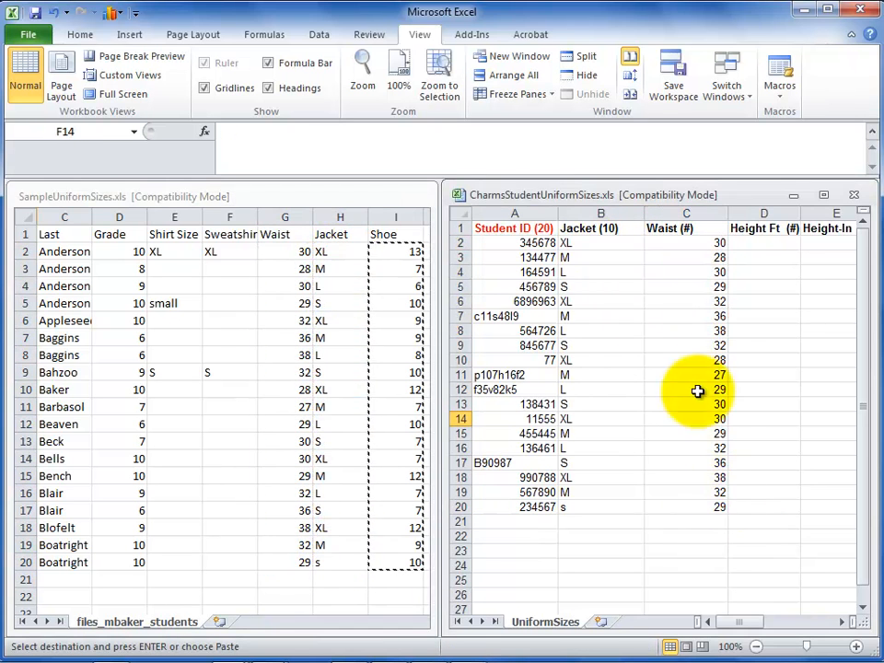
Step: Save the filled template as CharmsStudentUniformSizes.xls in the Uniforms folder, in Excel 97-2003 format, replacing the existing file
{"action": "left_click", "coordinate": [28, 37]}
{"action": "left_click", "coordinate": [41, 86]}
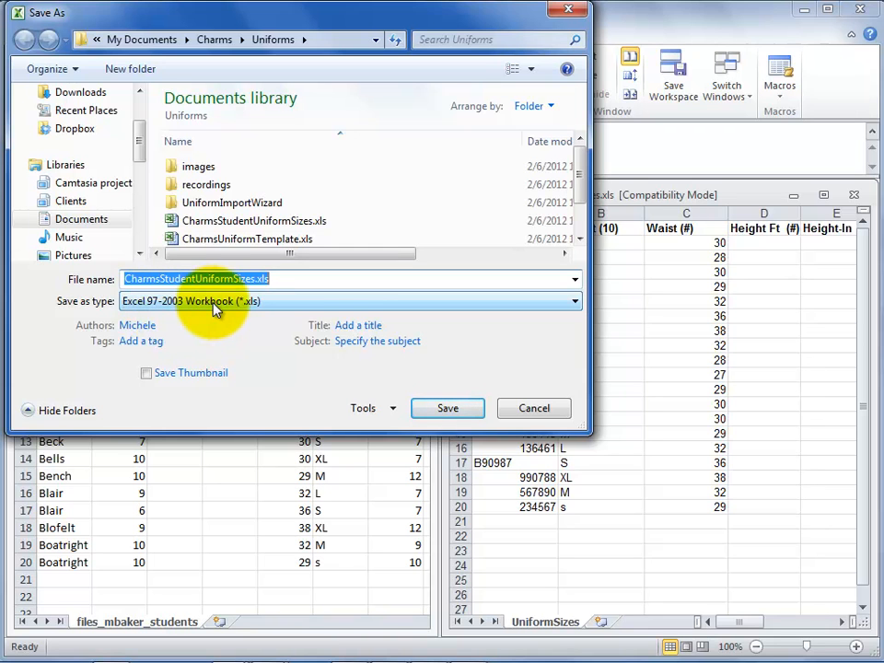
{"action": "left_click", "coordinate": [440, 409]}
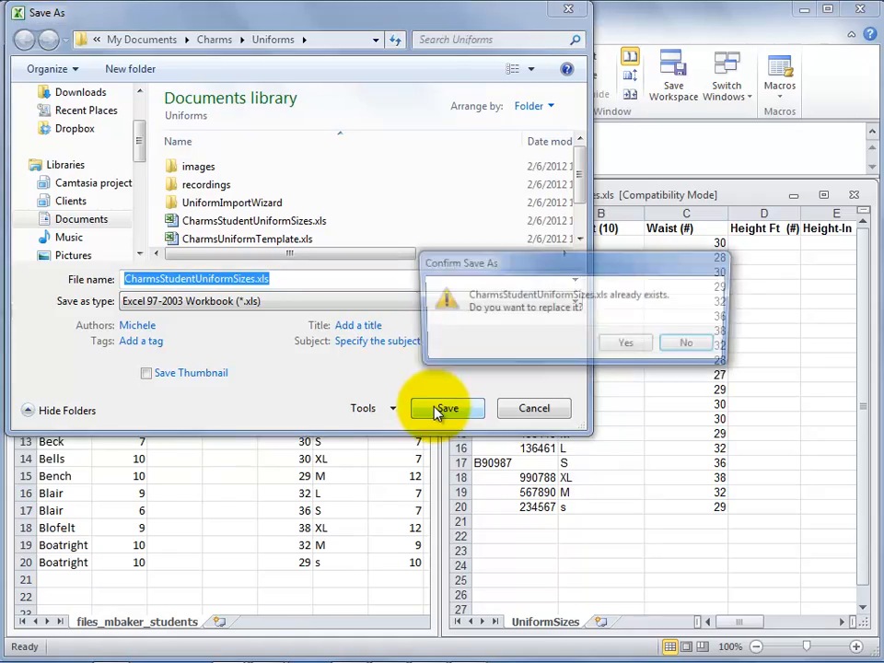
{"action": "left_click", "coordinate": [624, 342]}
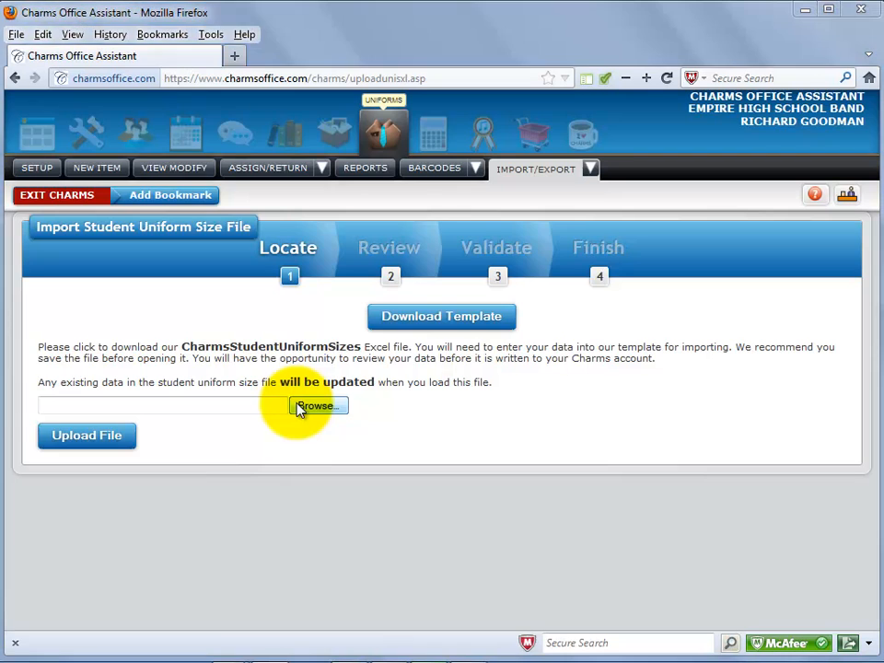
Step: Switch to the Charms import page in Firefox and upload CharmsStudentUniformSizes.xls from the Uniforms folder
{"action": "left_click", "coordinate": [315, 406]}
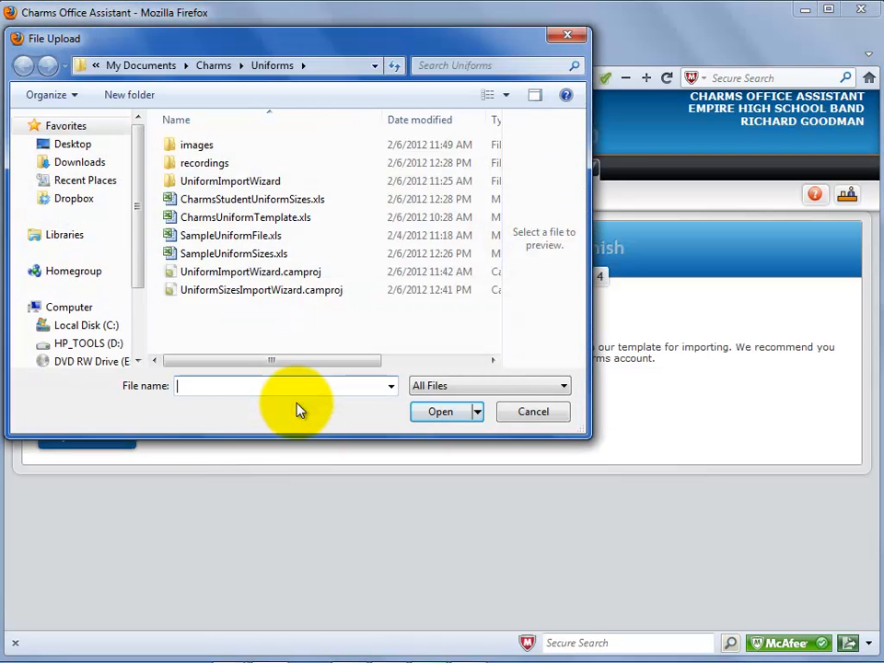
{"action": "left_click", "coordinate": [276, 198]}
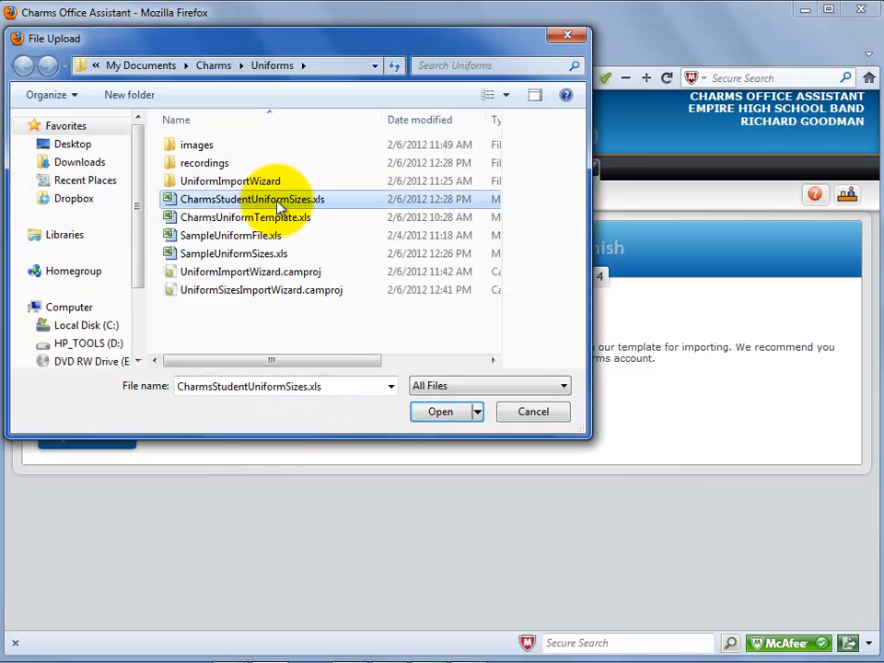
{"action": "left_click", "coordinate": [428, 417]}
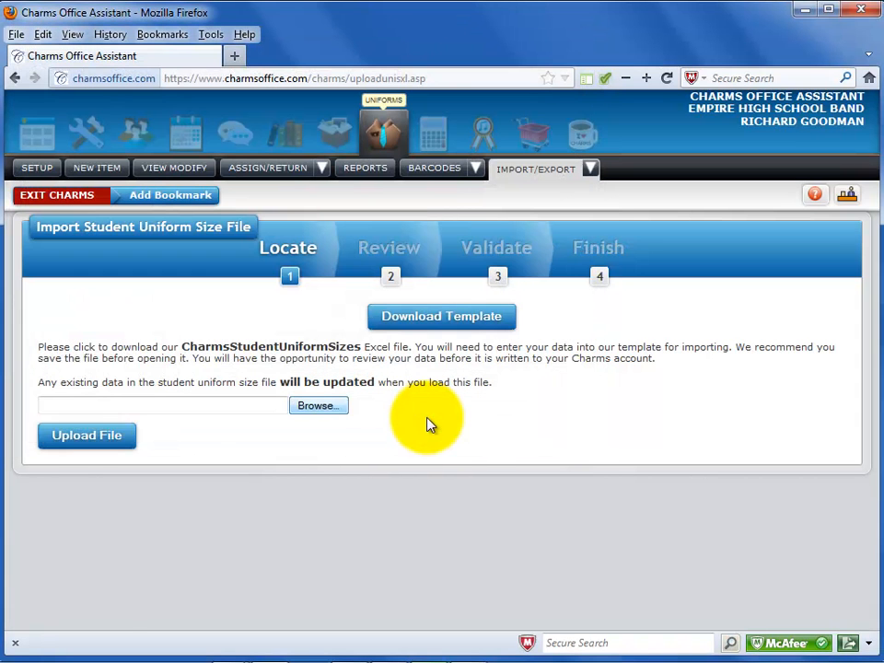
{"action": "left_click", "coordinate": [79, 440]}
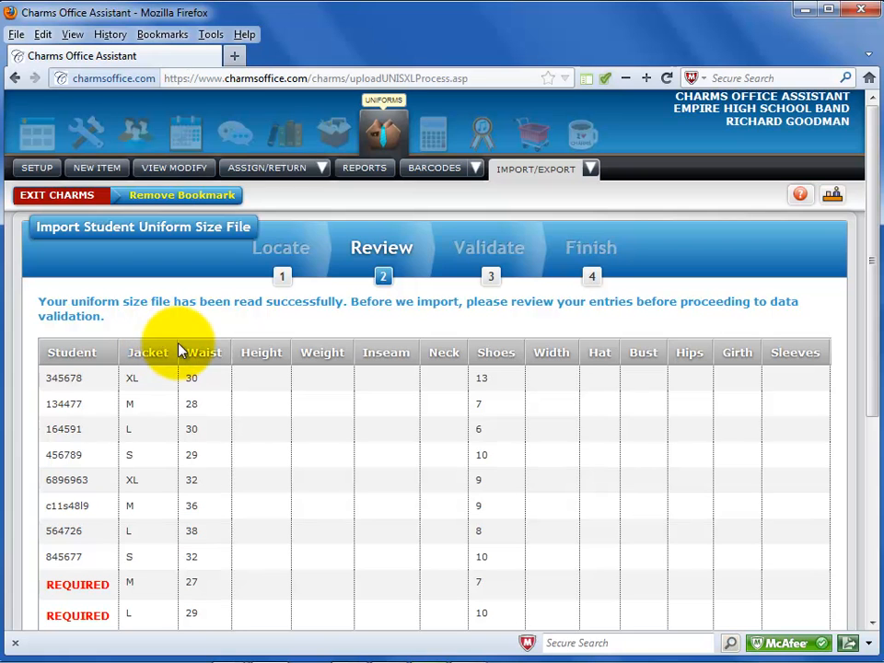
Step: Review the uploaded size entries, run the data validation and import the uniform size data
{"action": "scroll", "coordinate": [226, 377], "scroll_direction": "down", "scroll_amount": 6}
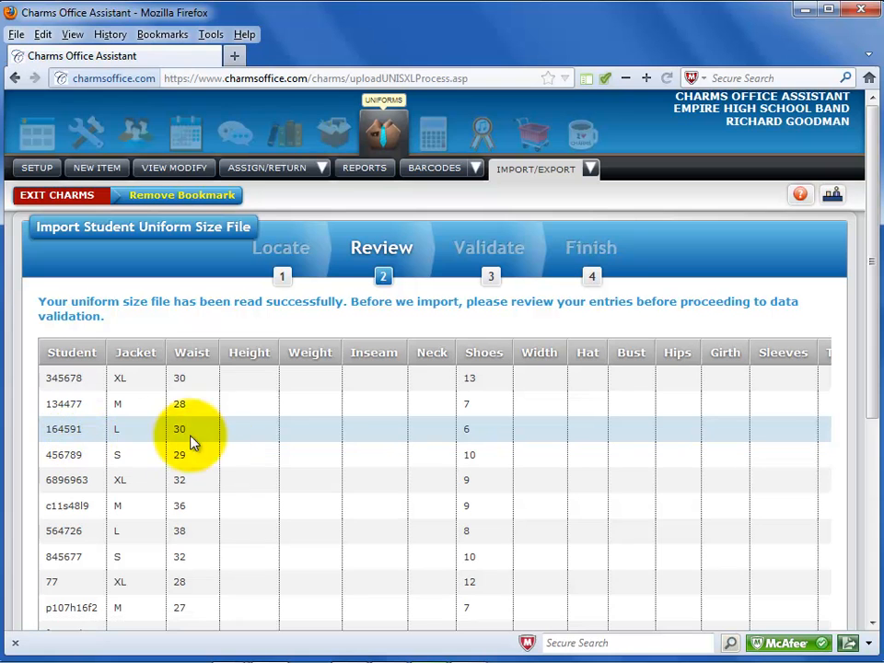
{"action": "scroll", "coordinate": [307, 430], "scroll_direction": "down", "scroll_amount": 6}
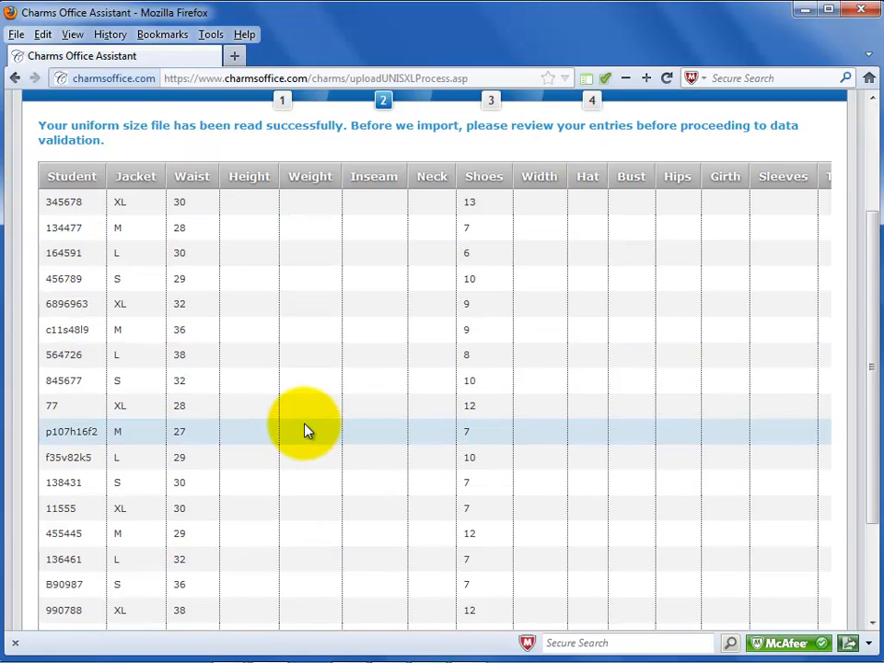
{"action": "left_click", "coordinate": [147, 548]}
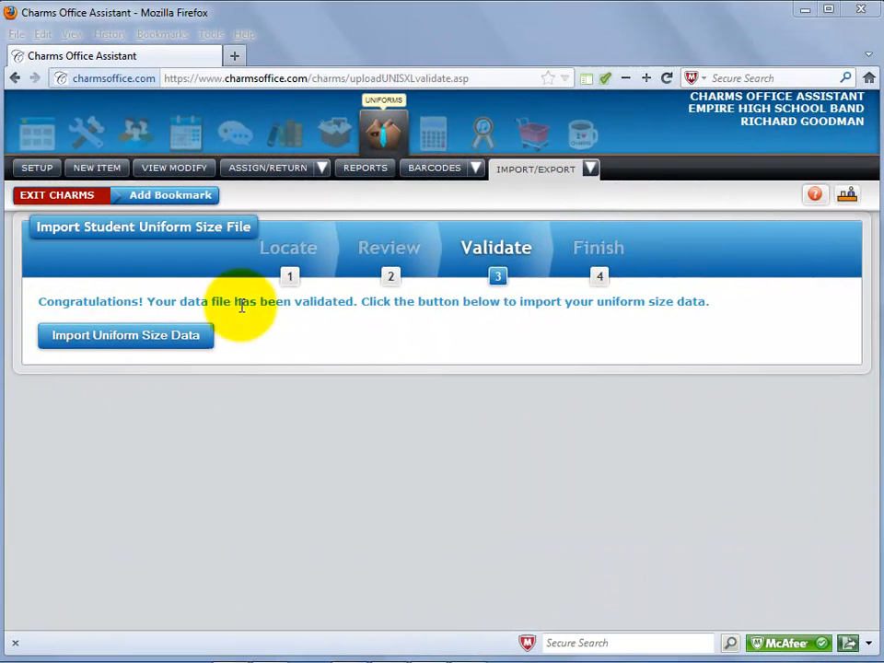
{"action": "left_click", "coordinate": [171, 350]}
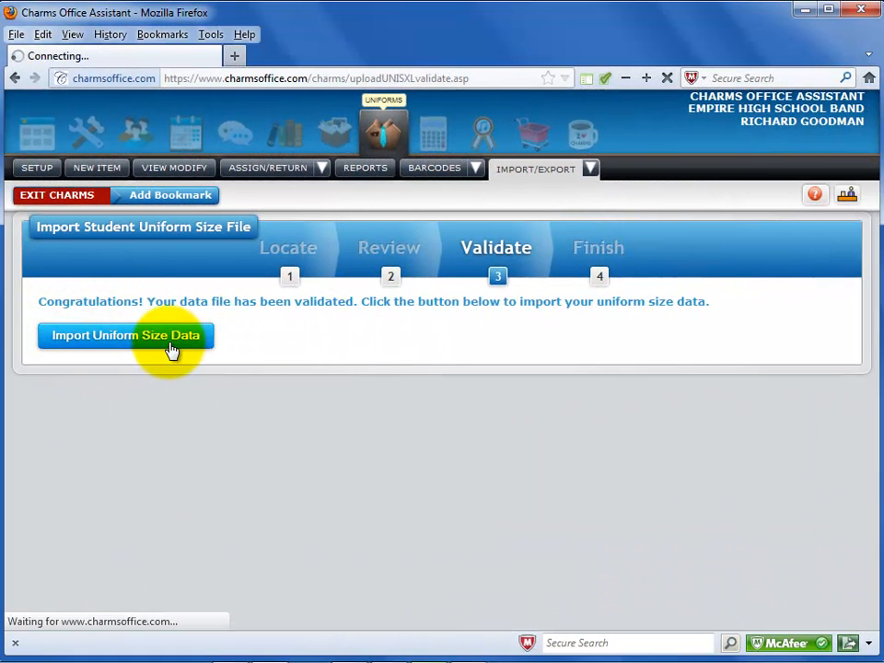